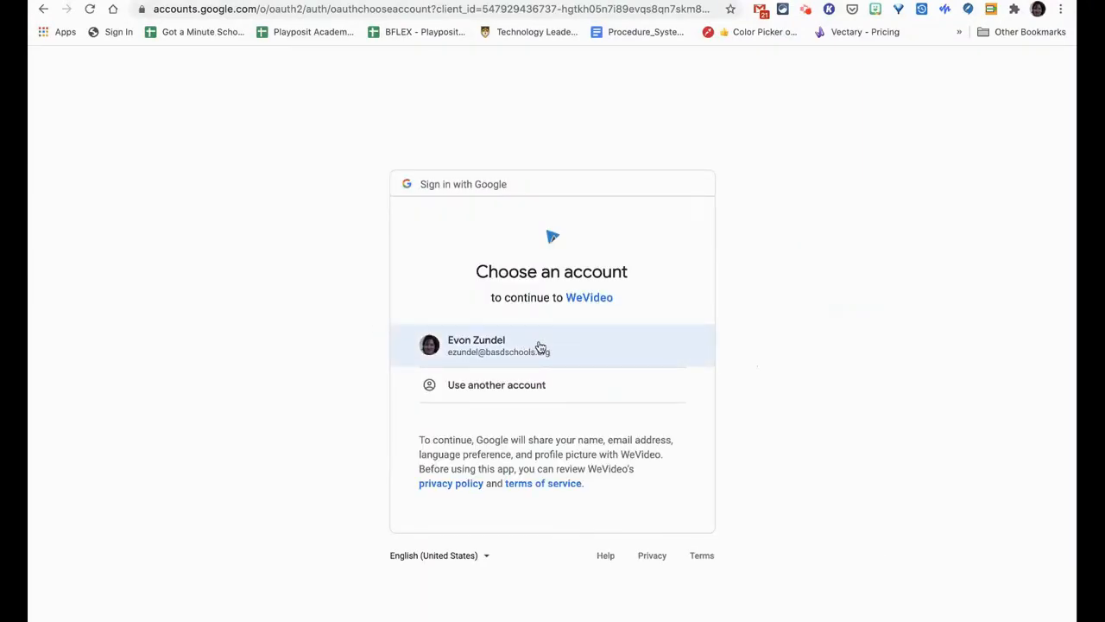
Sign in to WeVideo with the school Google account and start a new group from the groups list.
left_click(540, 346)
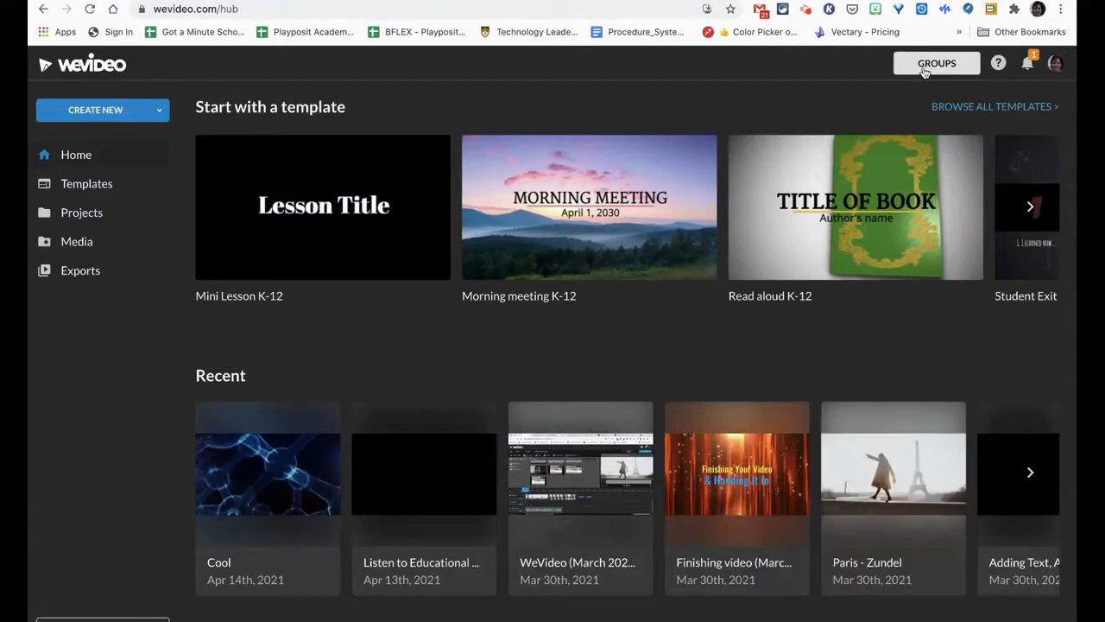
left_click(937, 65)
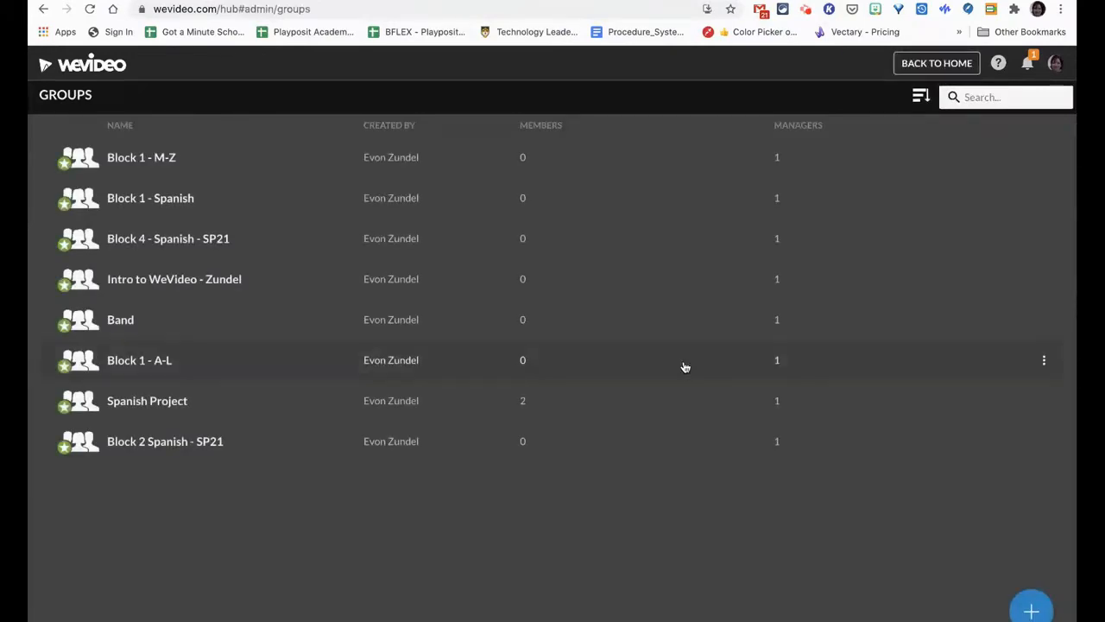
left_click(1033, 609)
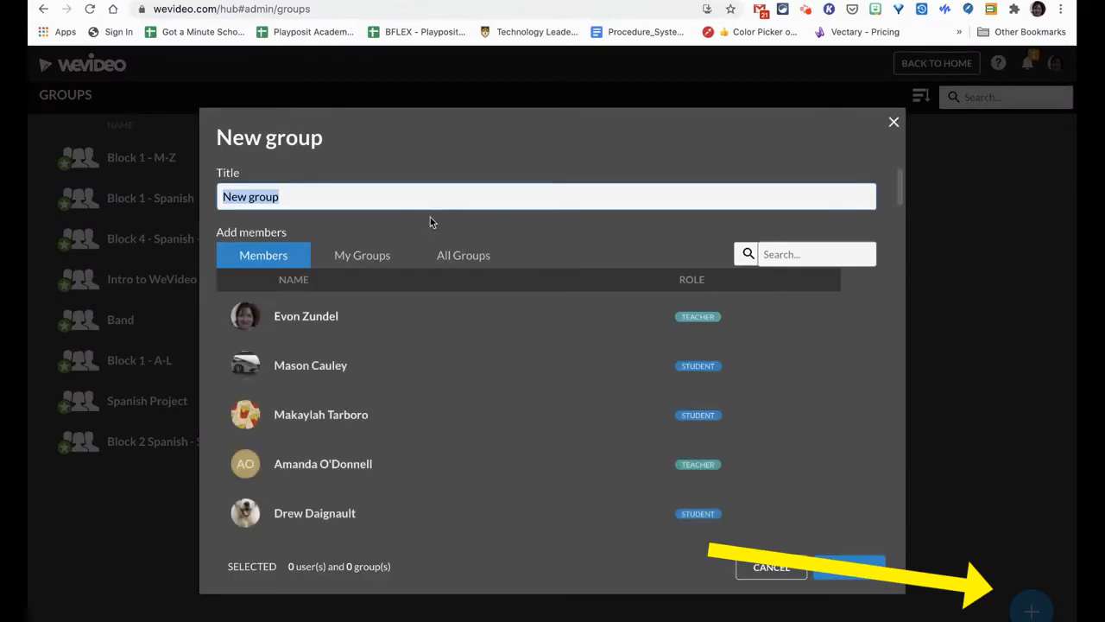
Title the new group "Block 3 Spanish - SP21" and create it without adding members.
type("Block ")
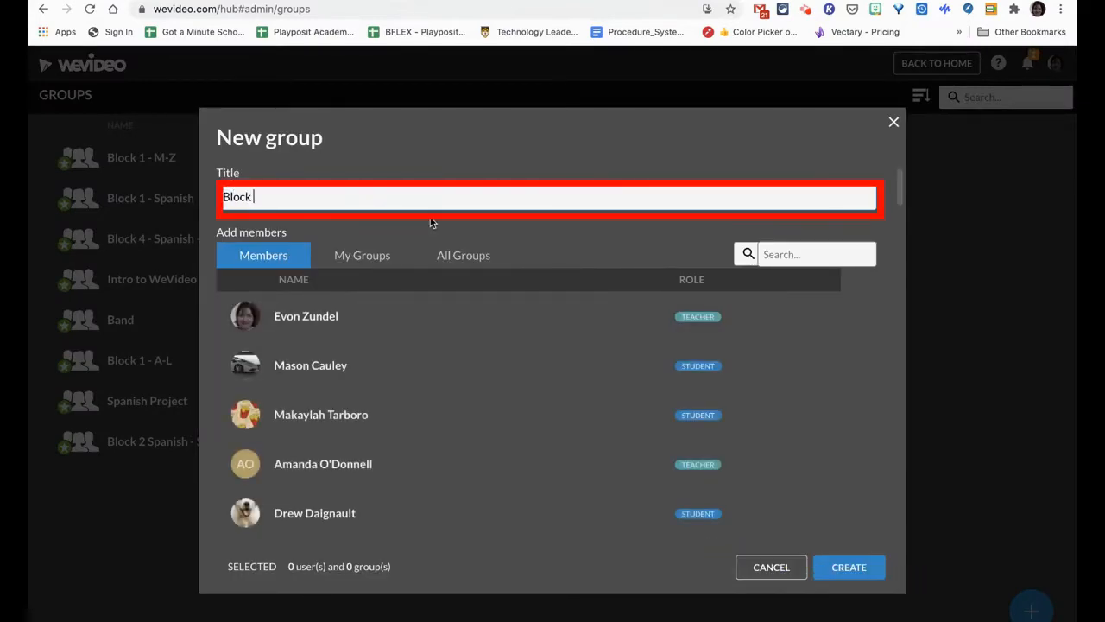
type("3 Spanish - SP21")
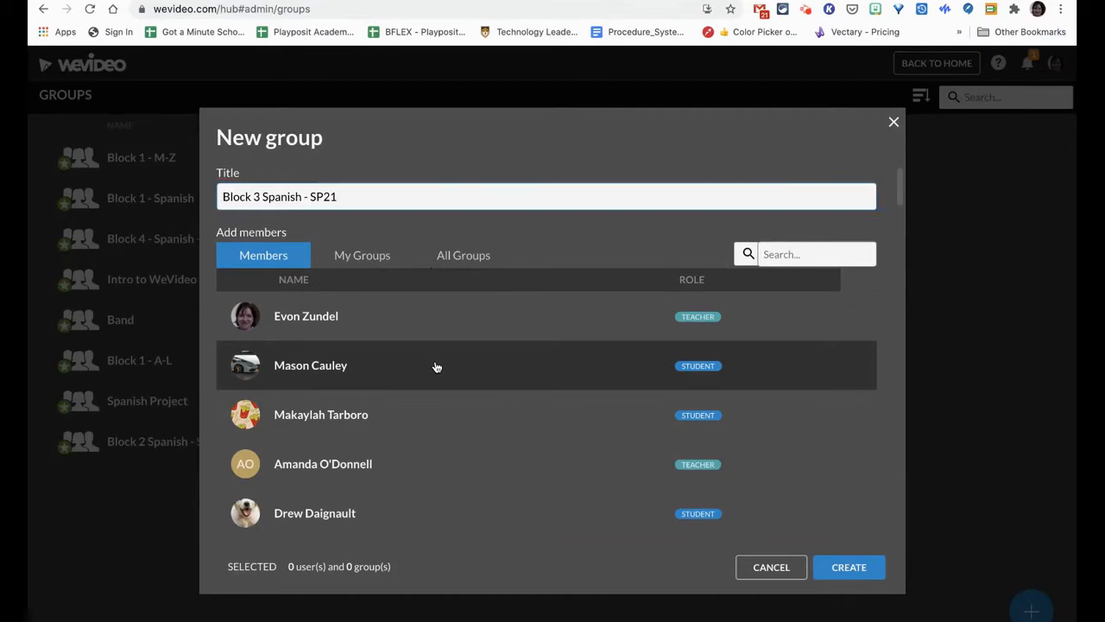
scroll(436, 366, "down", 2)
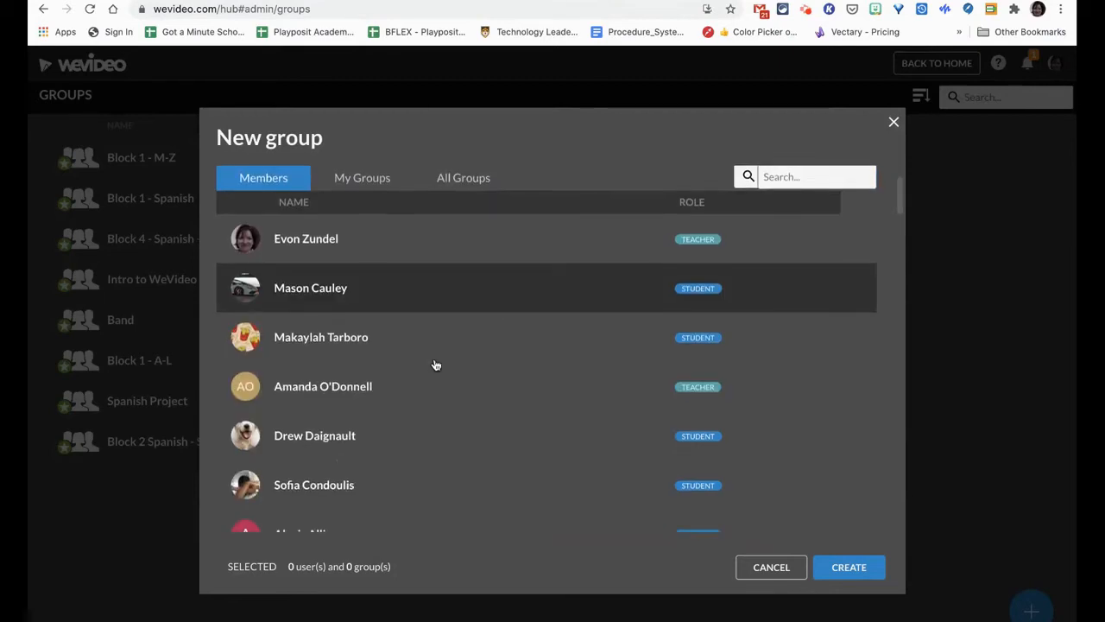
scroll(436, 365, "up", 2)
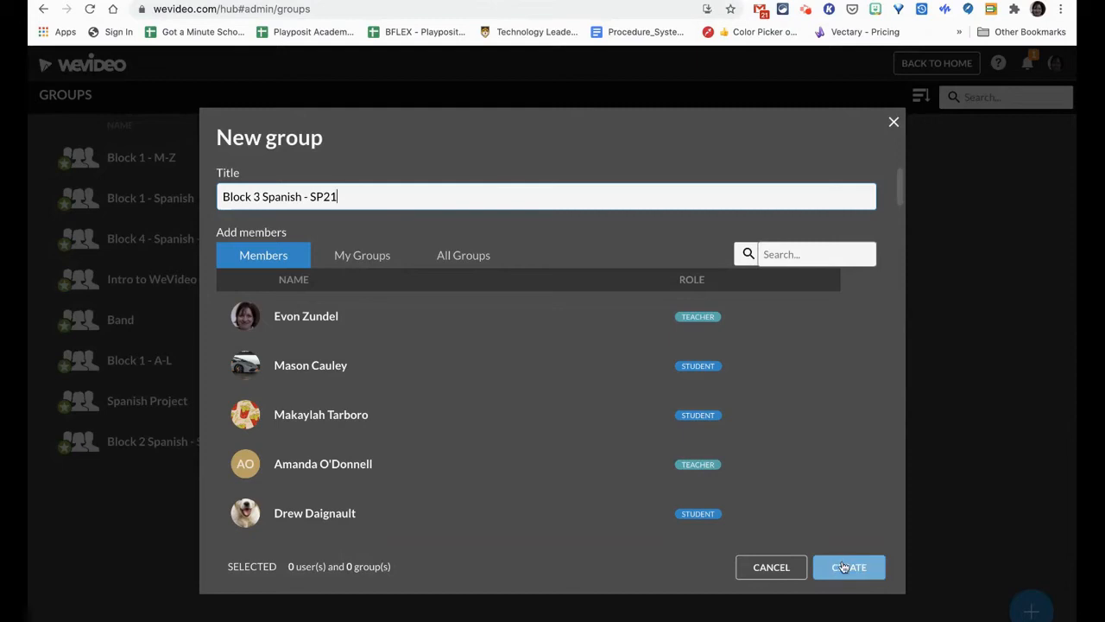
left_click(844, 567)
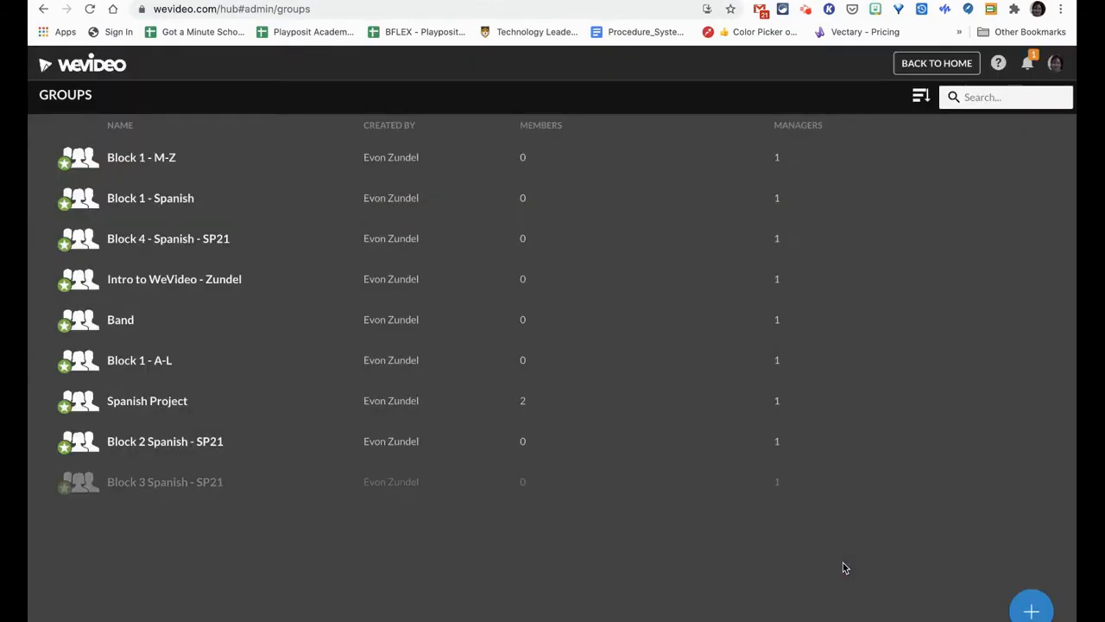
View the Block 3 Spanish - SP21 group's code area, and check the dashboard dialog where members enter a group code.
left_click(194, 485)
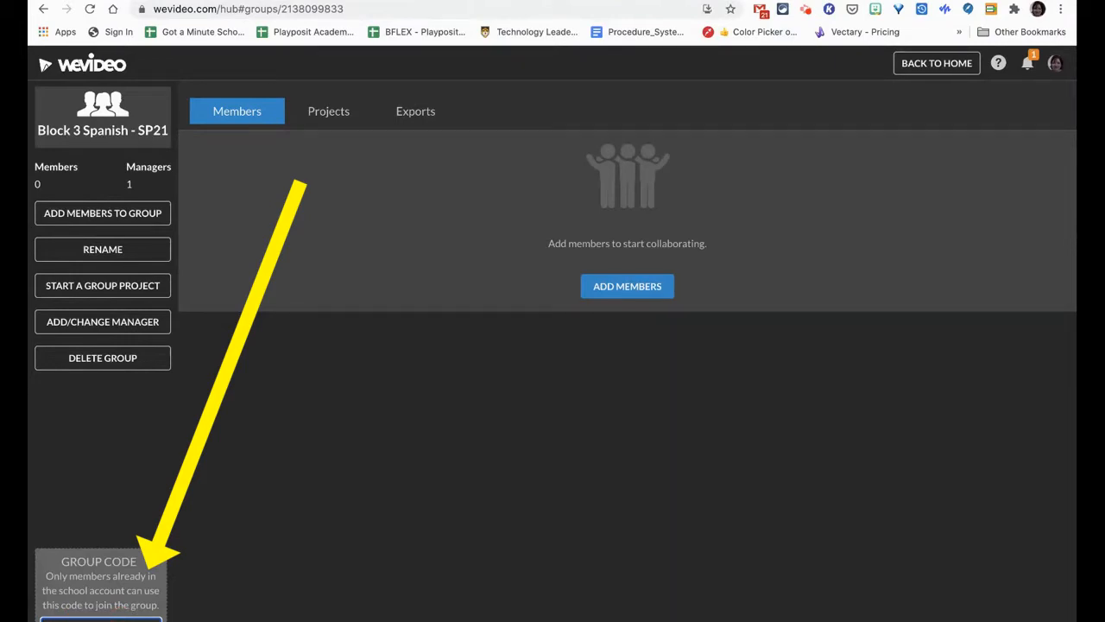
left_click(95, 65)
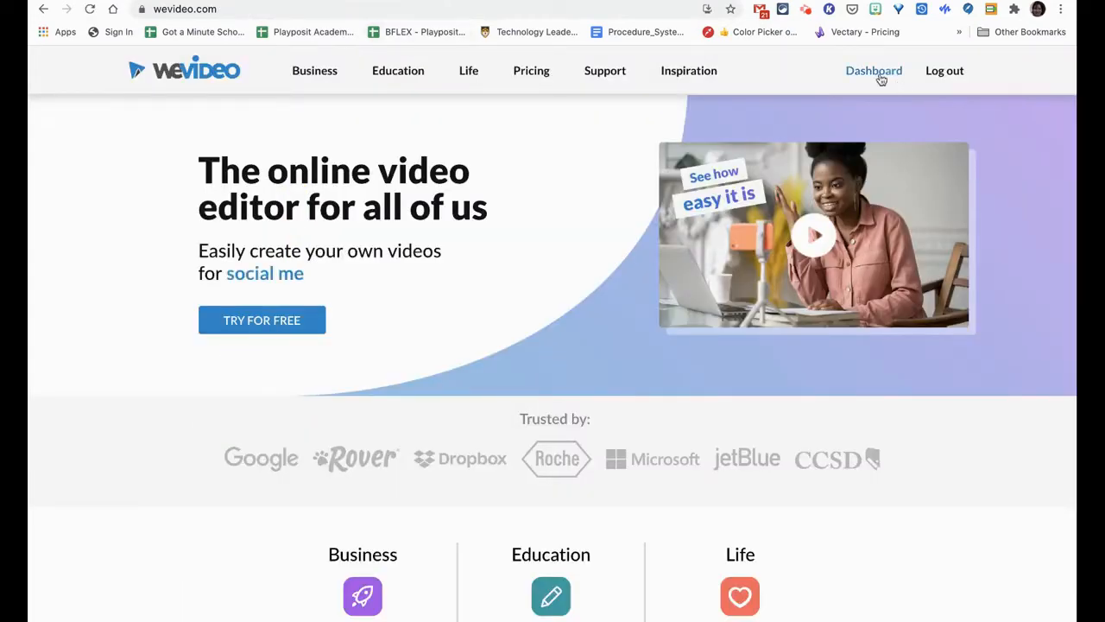
left_click(874, 71)
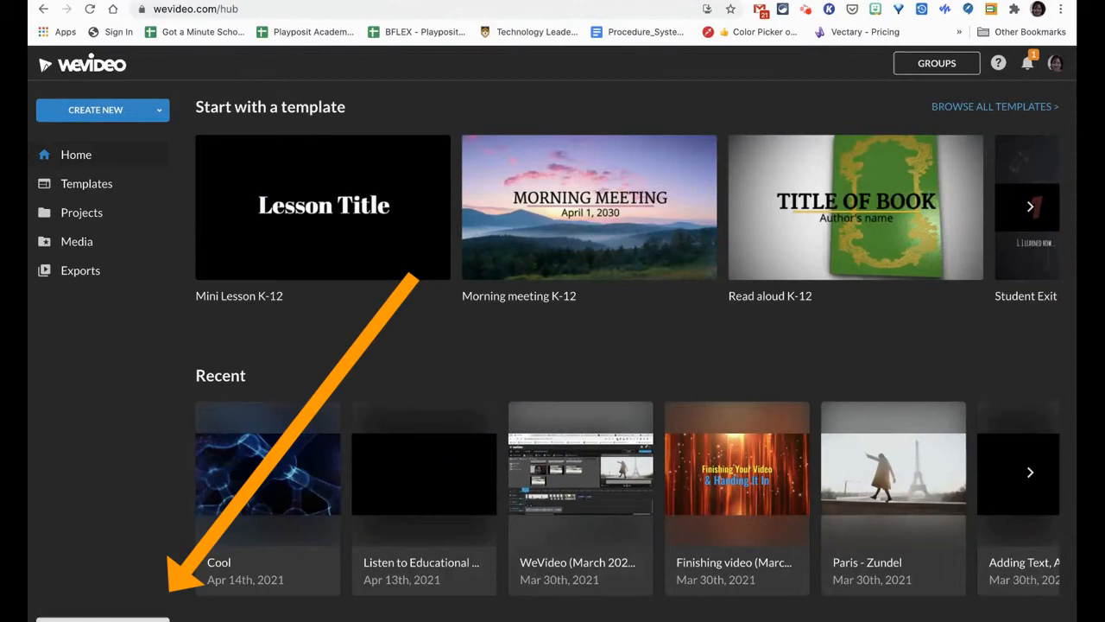
left_click(103, 619)
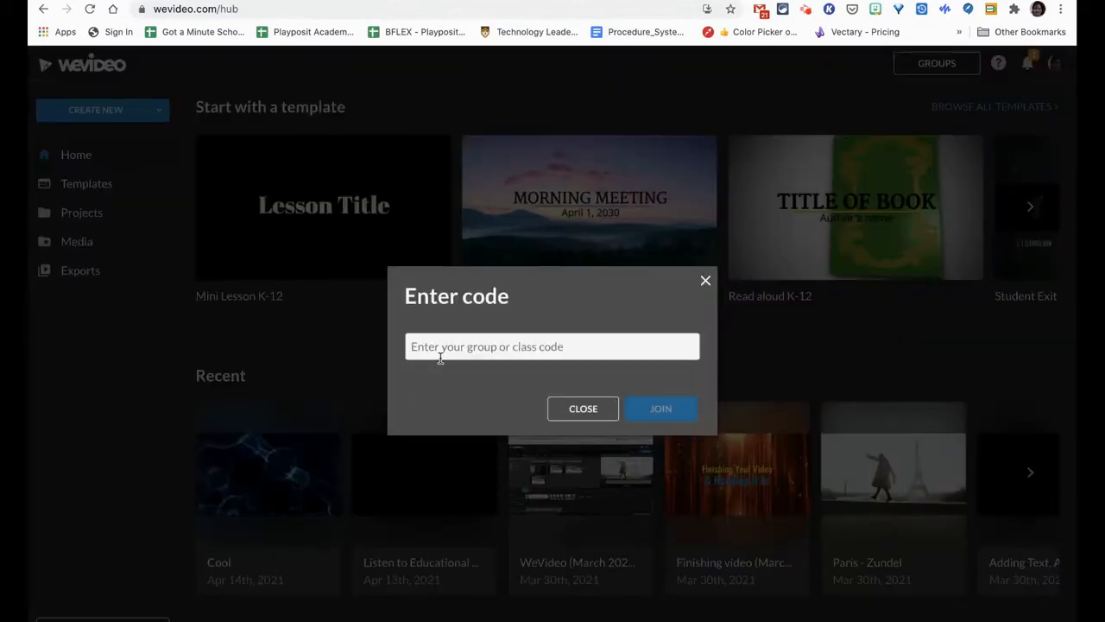
left_click(591, 413)
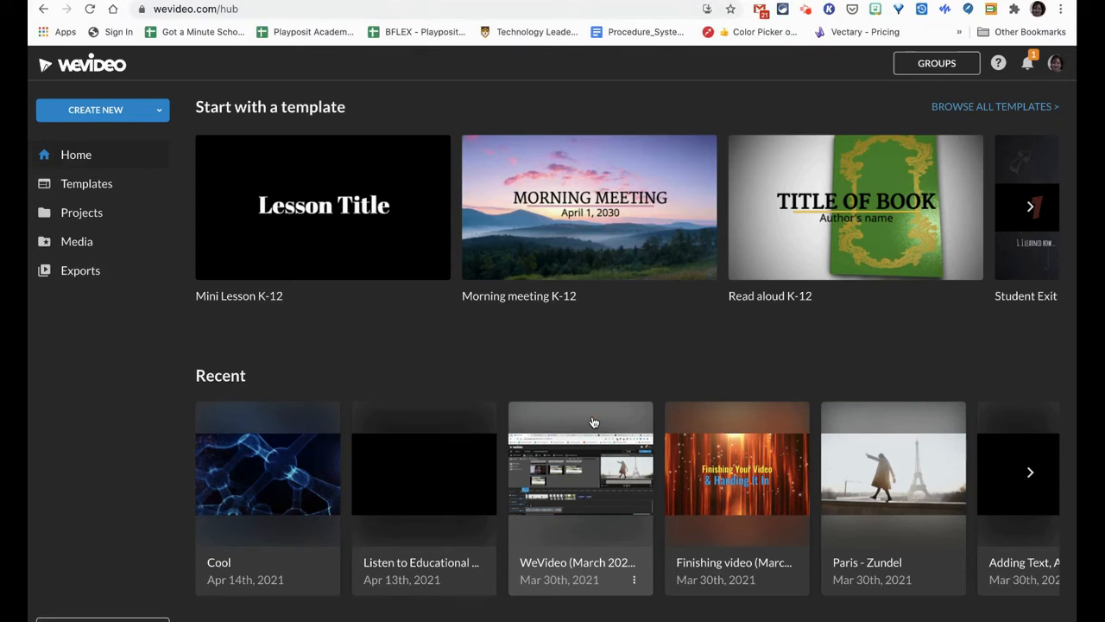
left_click(965, 68)
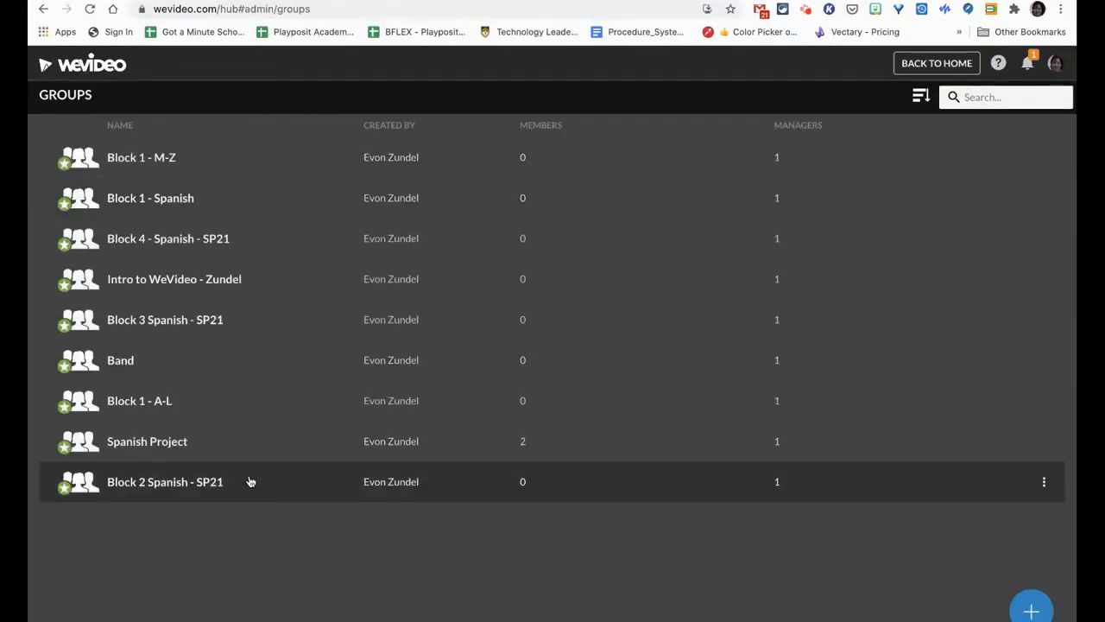
left_click(205, 322)
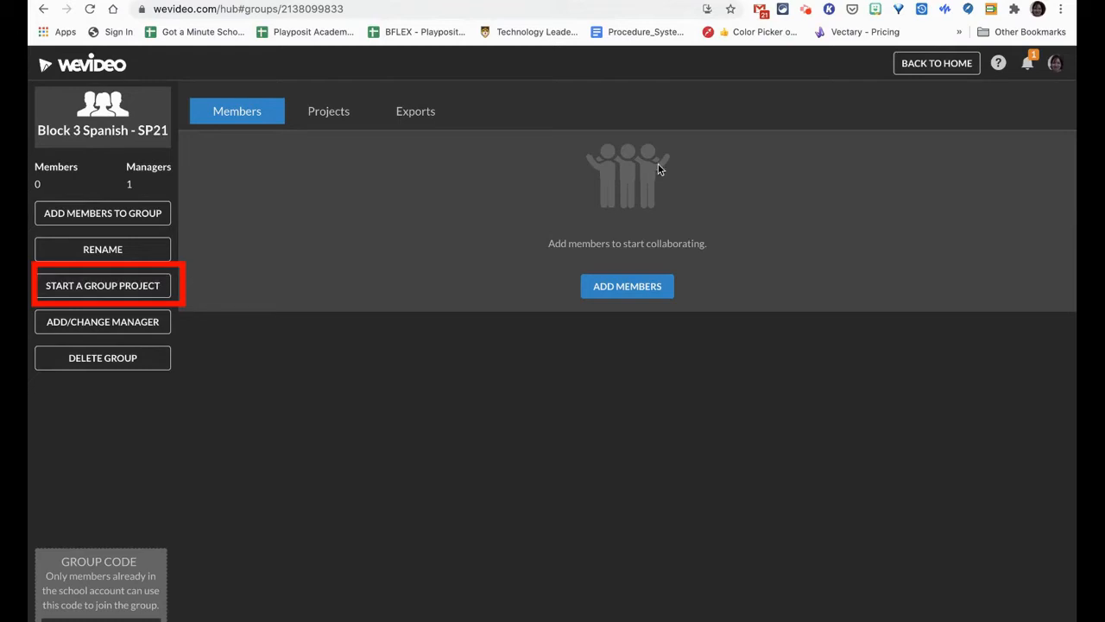
left_click(61, 70)
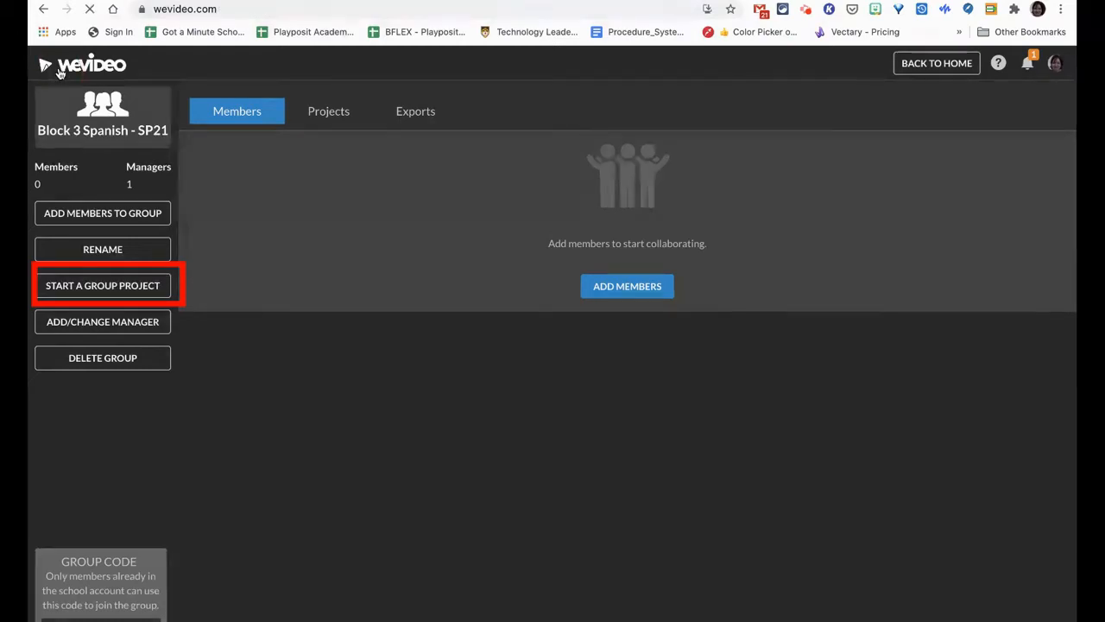
left_click(853, 70)
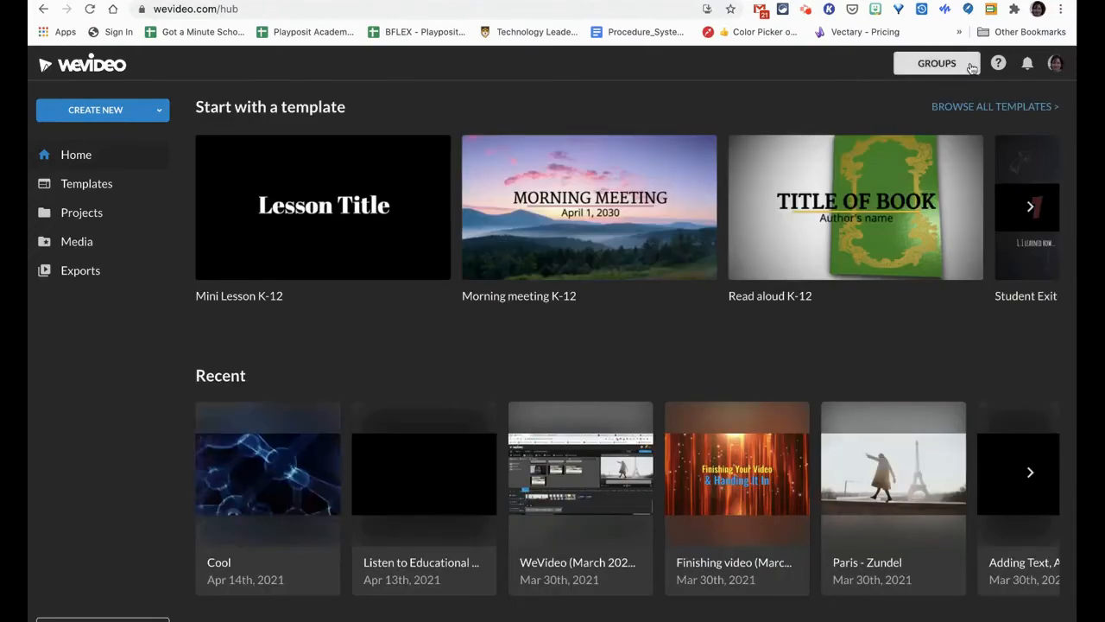
In the Block 3 Spanish - SP21 group, create a Shared group project titled "Spanish Video" without adding media.
left_click(937, 64)
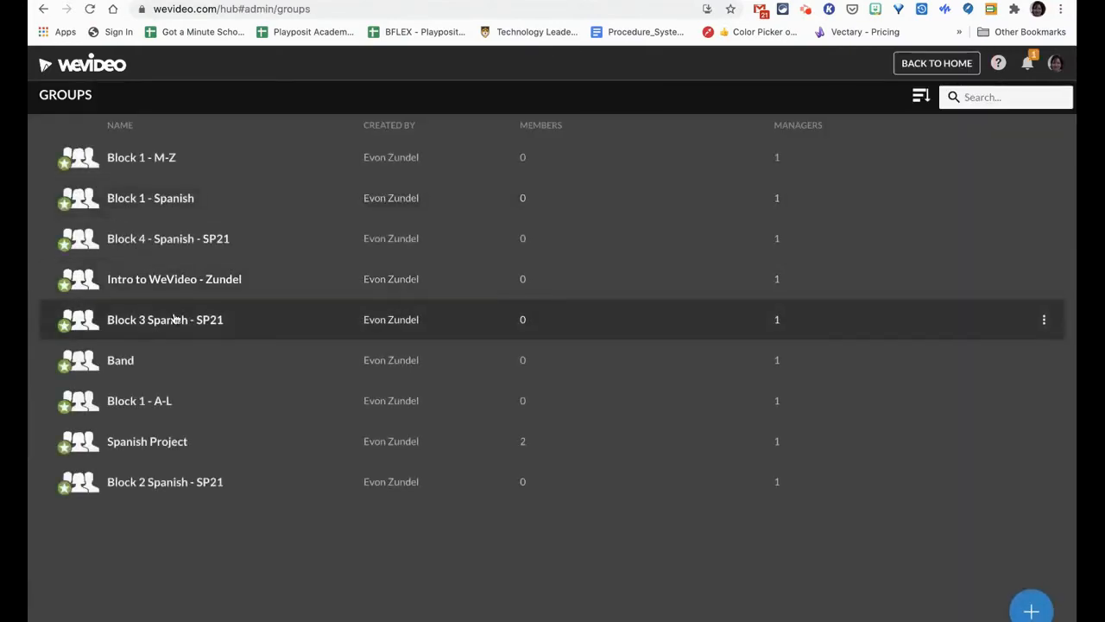
left_click(173, 321)
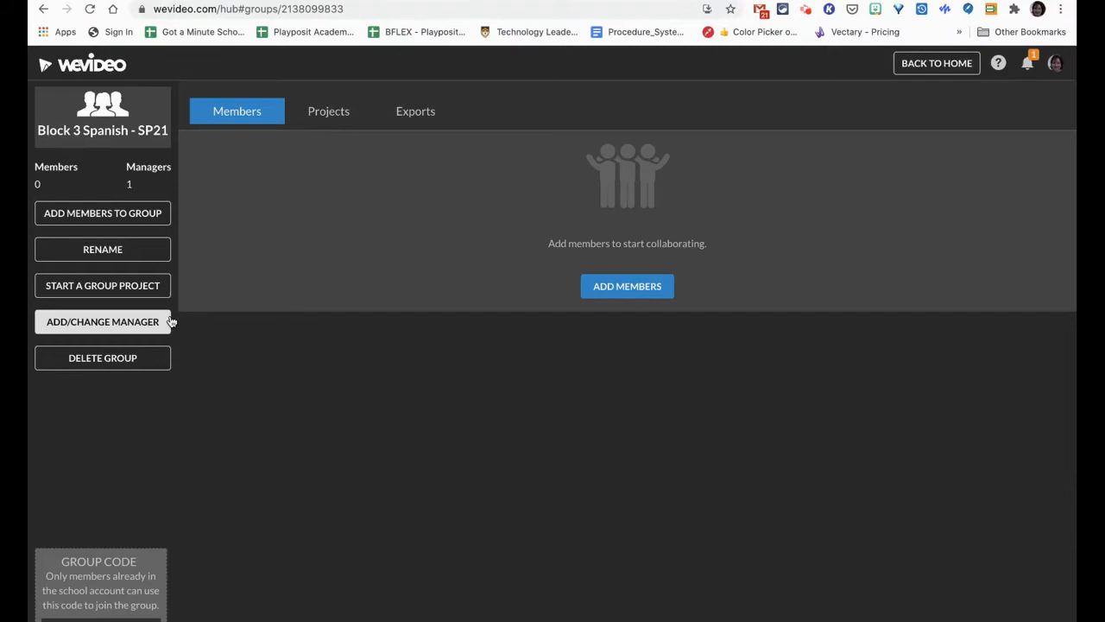
left_click(105, 288)
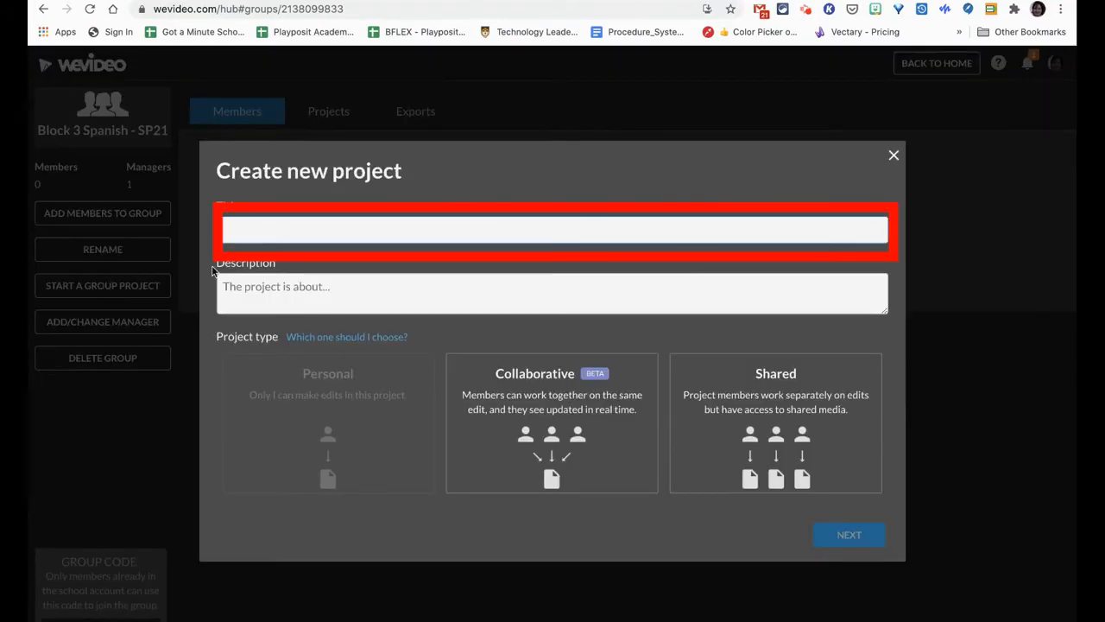
type("Spanish Video")
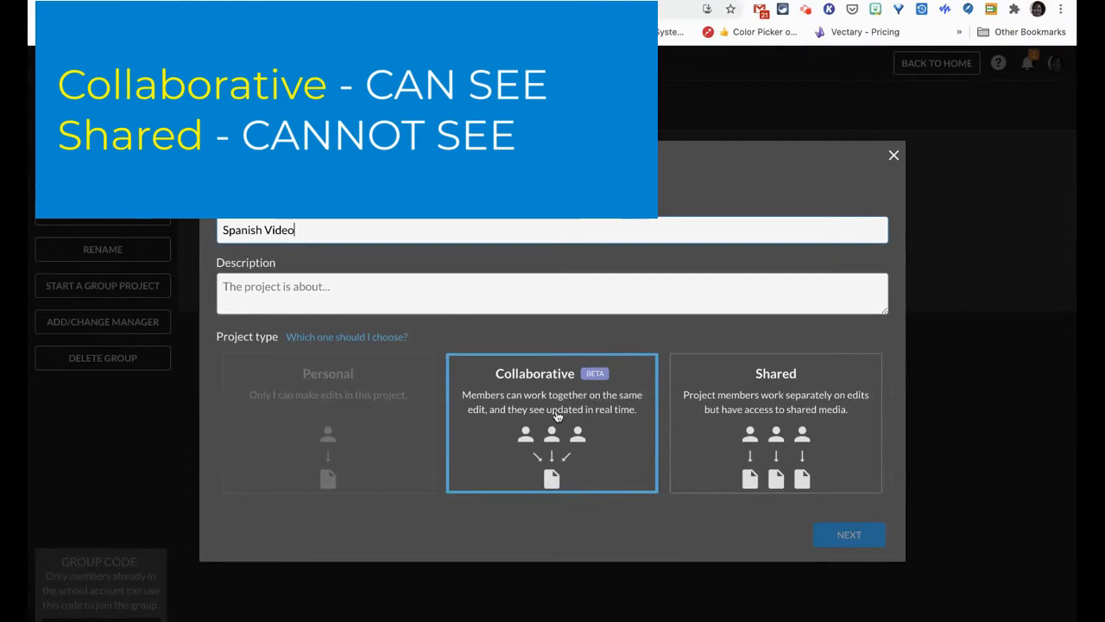
left_click(748, 413)
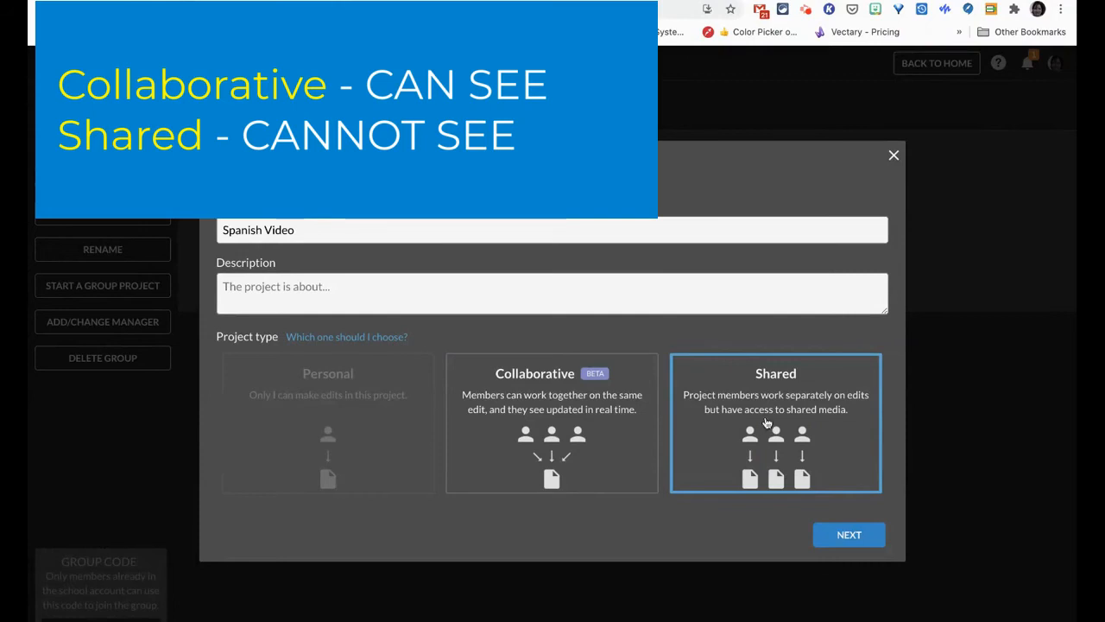
left_click(841, 532)
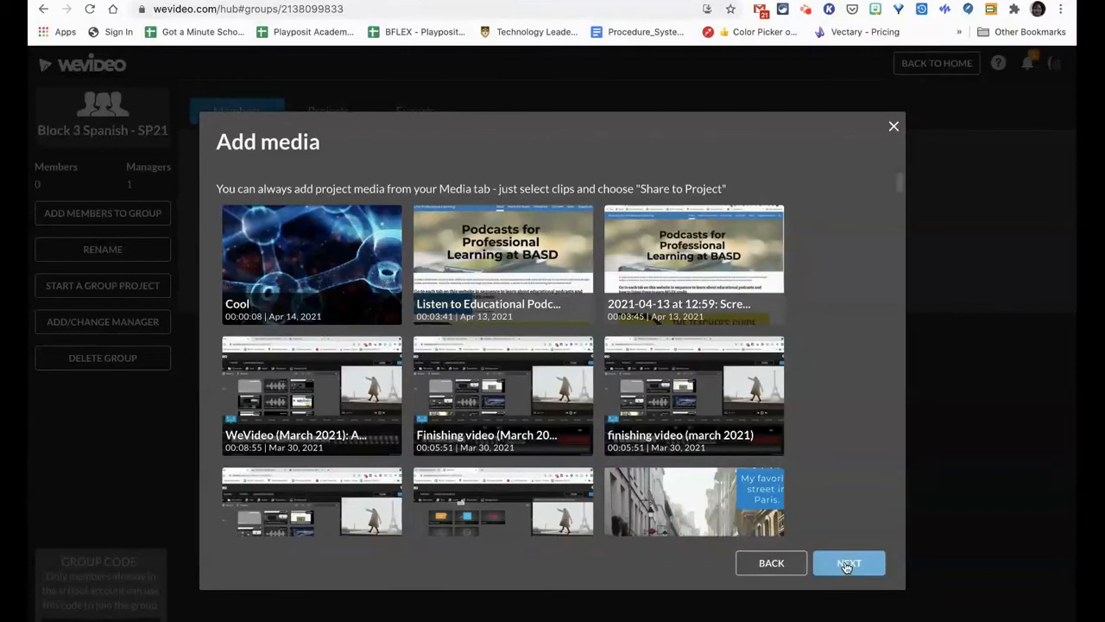
left_click(847, 564)
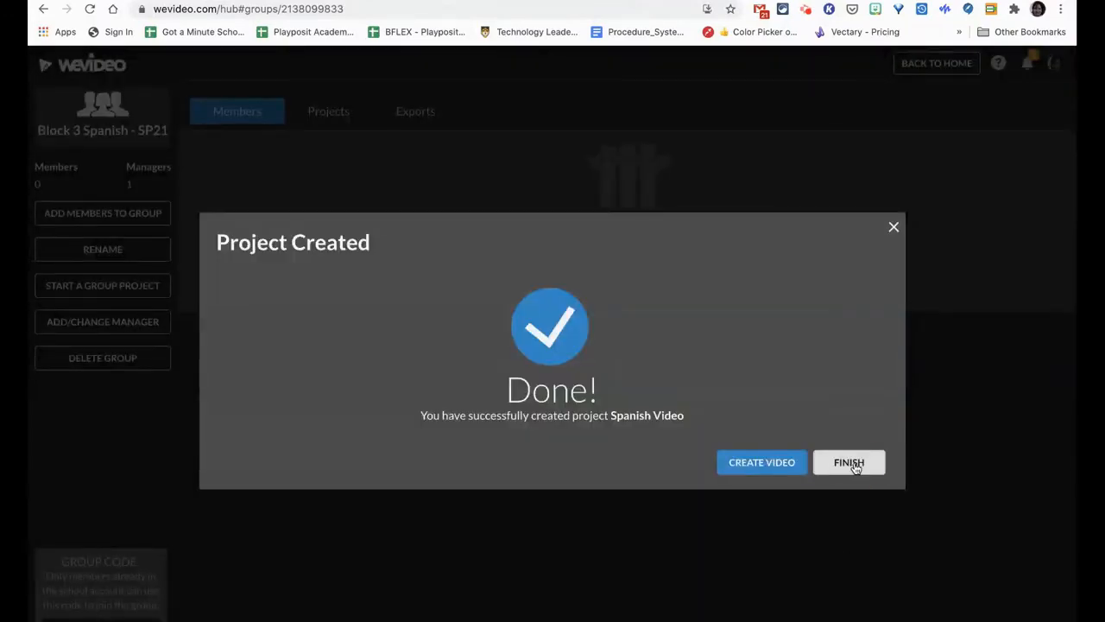
left_click(853, 465)
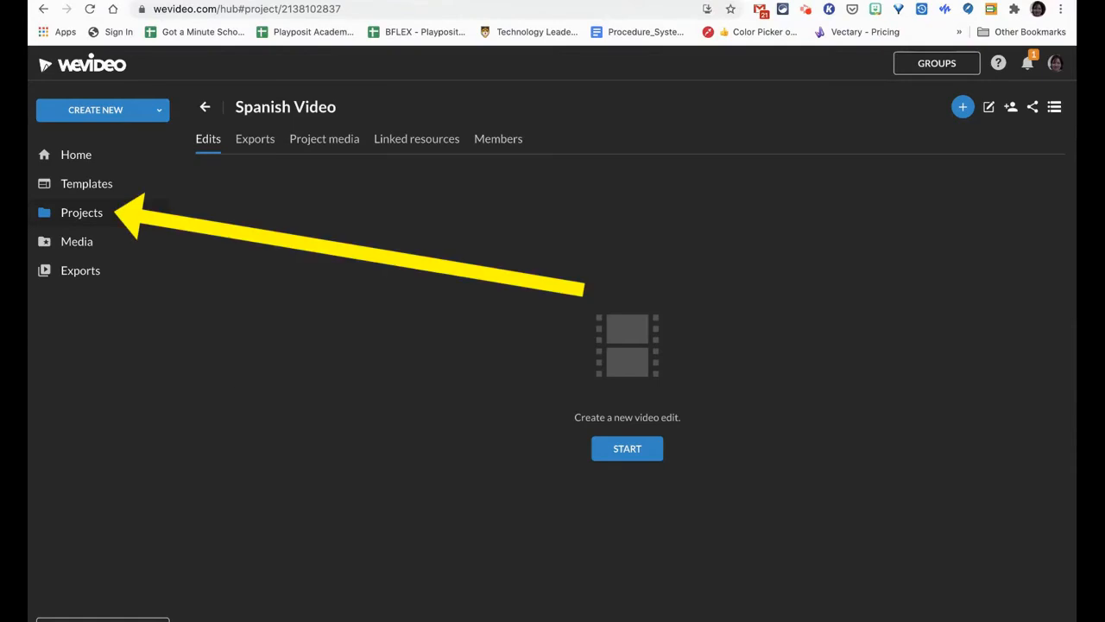
Review the account's own projects and the projects shared with it.
left_click(82, 212)
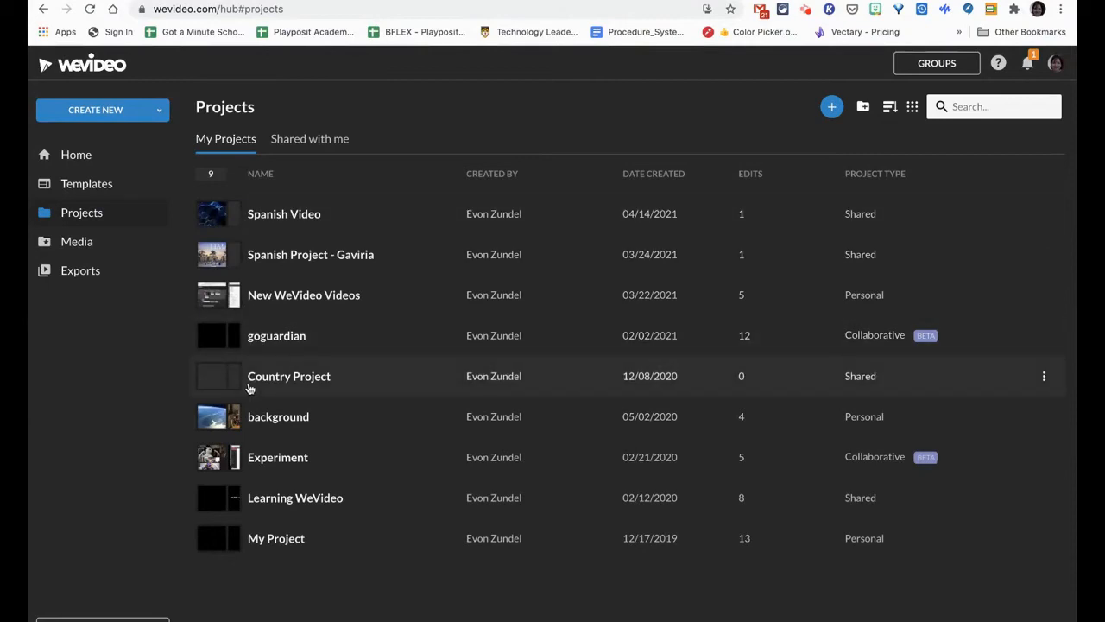
left_click(337, 147)
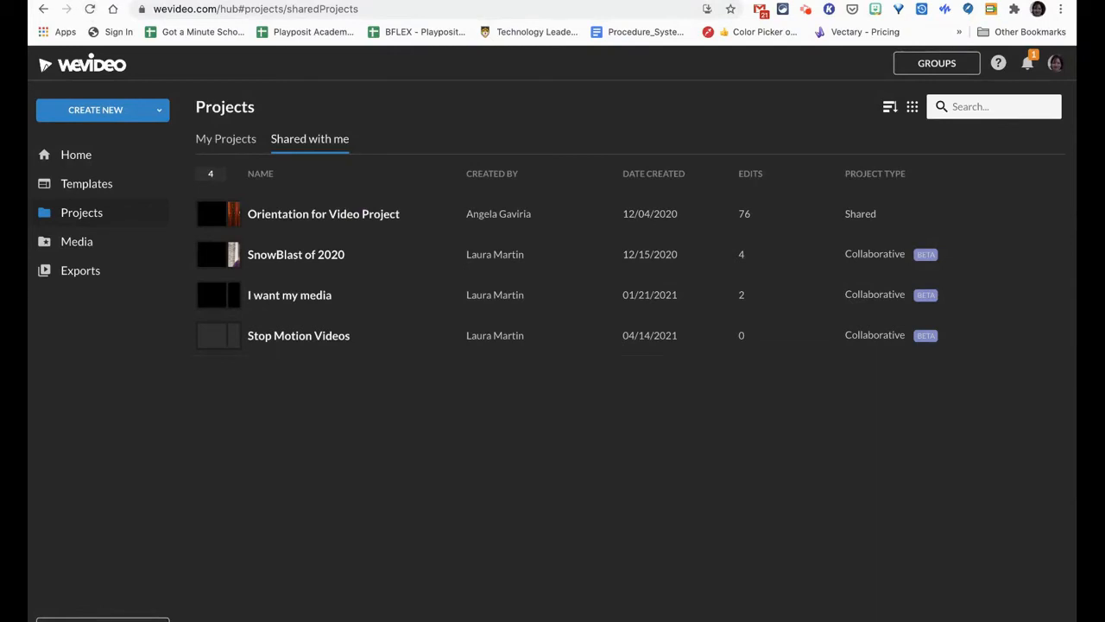
left_click(216, 147)
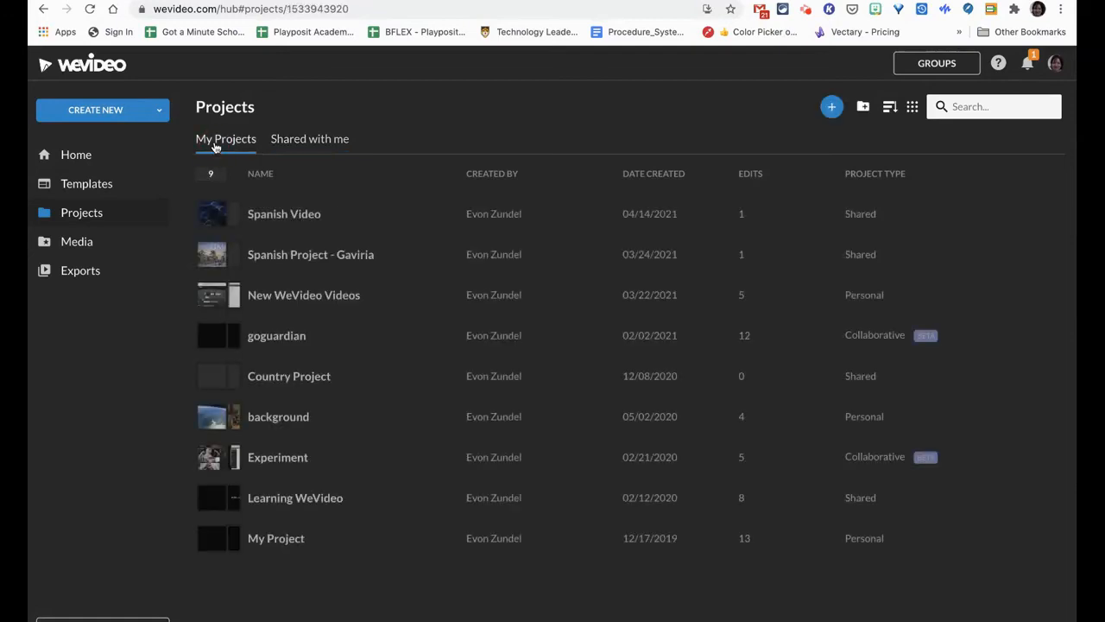
Open the Cool edit of the Spanish Video project in the editor and view the media import options.
left_click(265, 218)
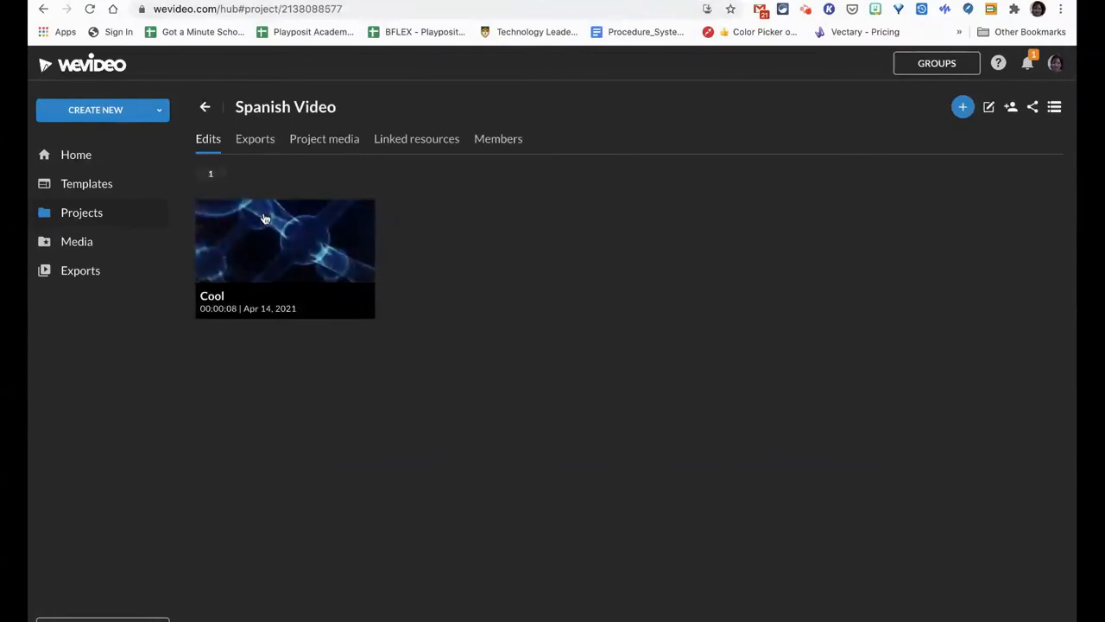
left_click(265, 217)
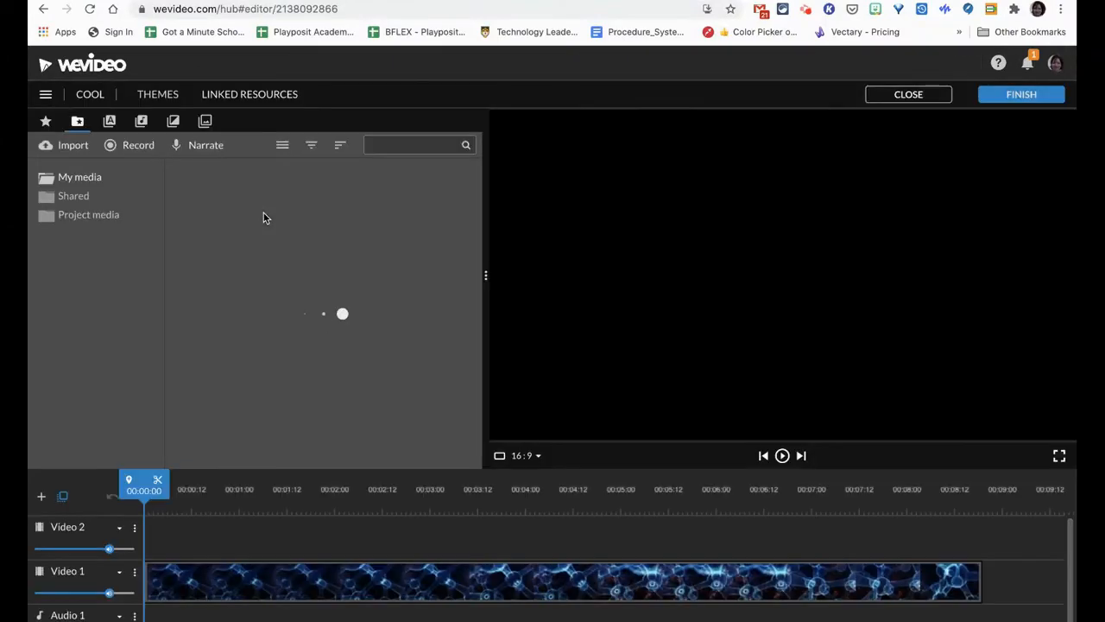
left_click(66, 148)
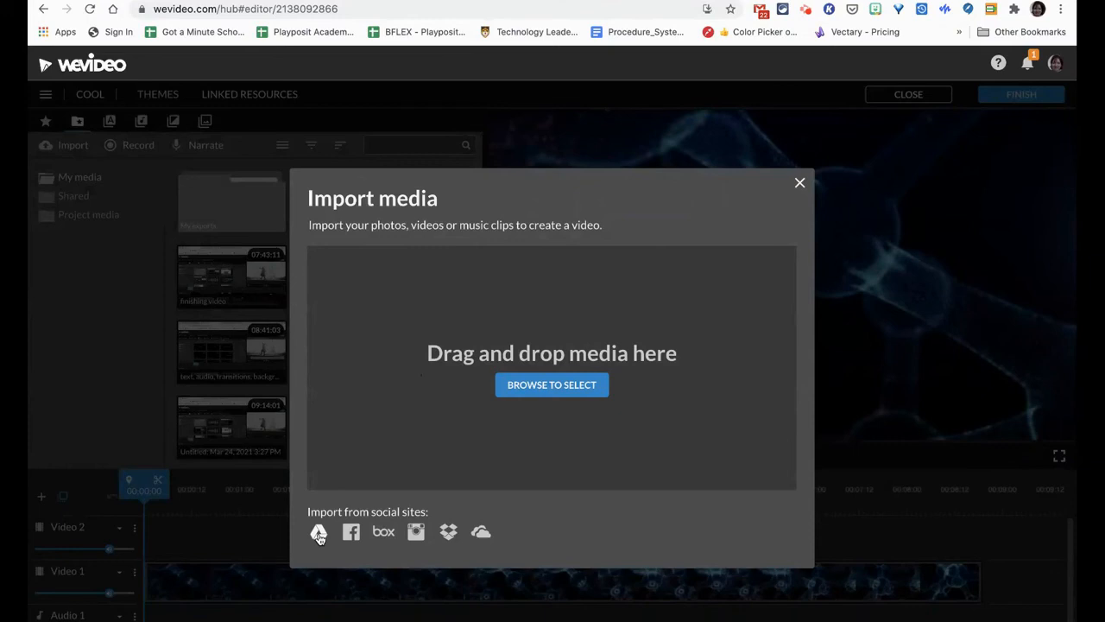
left_click(800, 184)
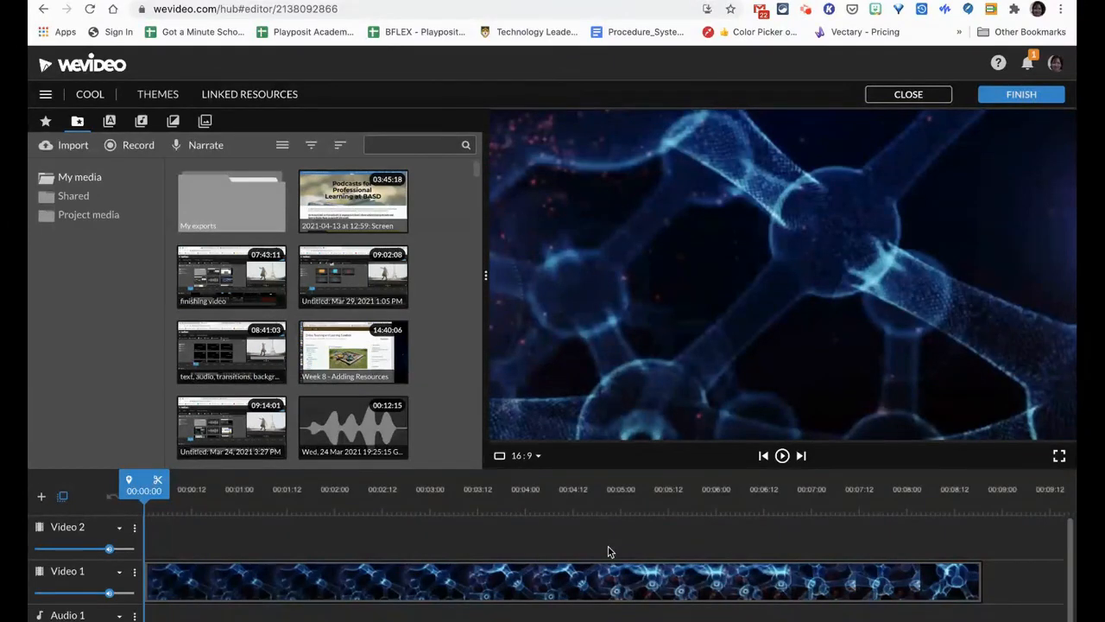
Set up the Cool video's export in HD 1280x720 with Google Drive as an added destination, and mark it as public.
left_click(1019, 97)
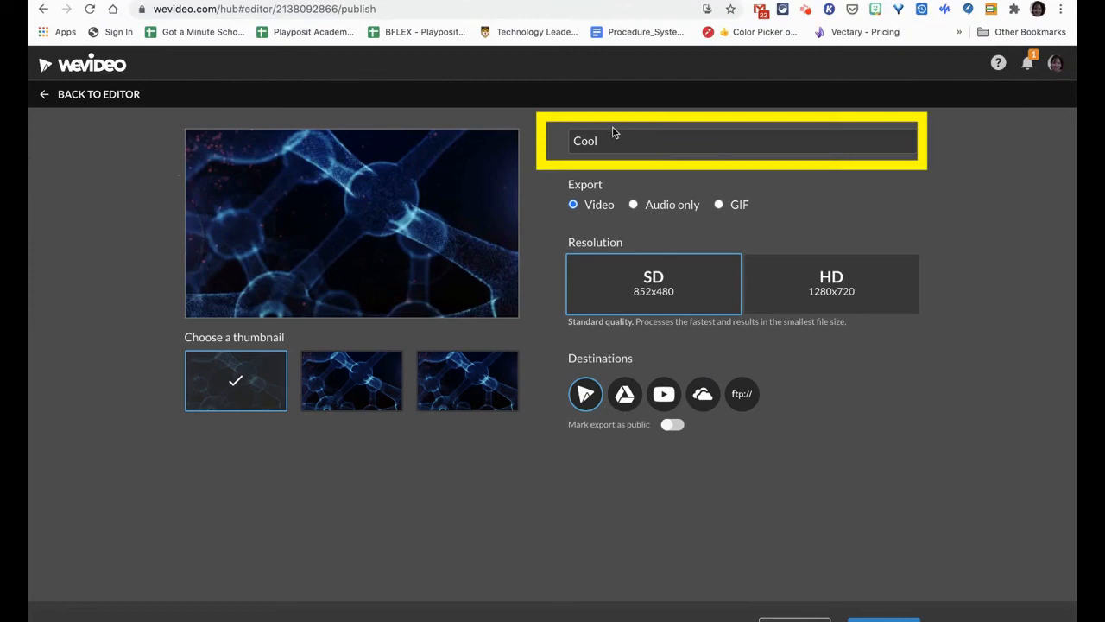
left_click(809, 278)
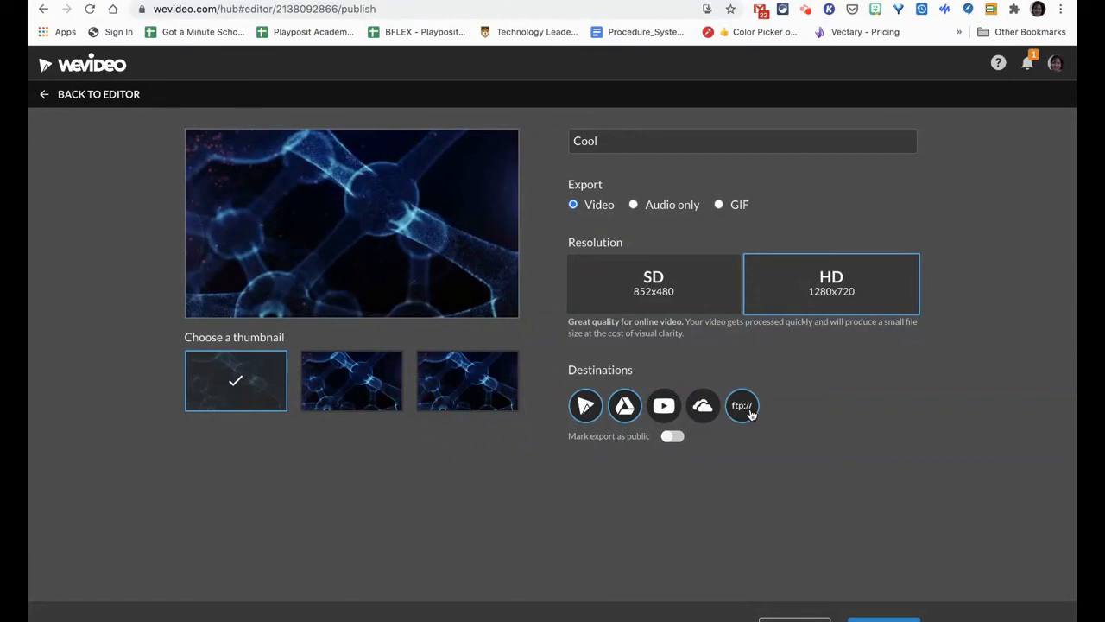
left_click(673, 437)
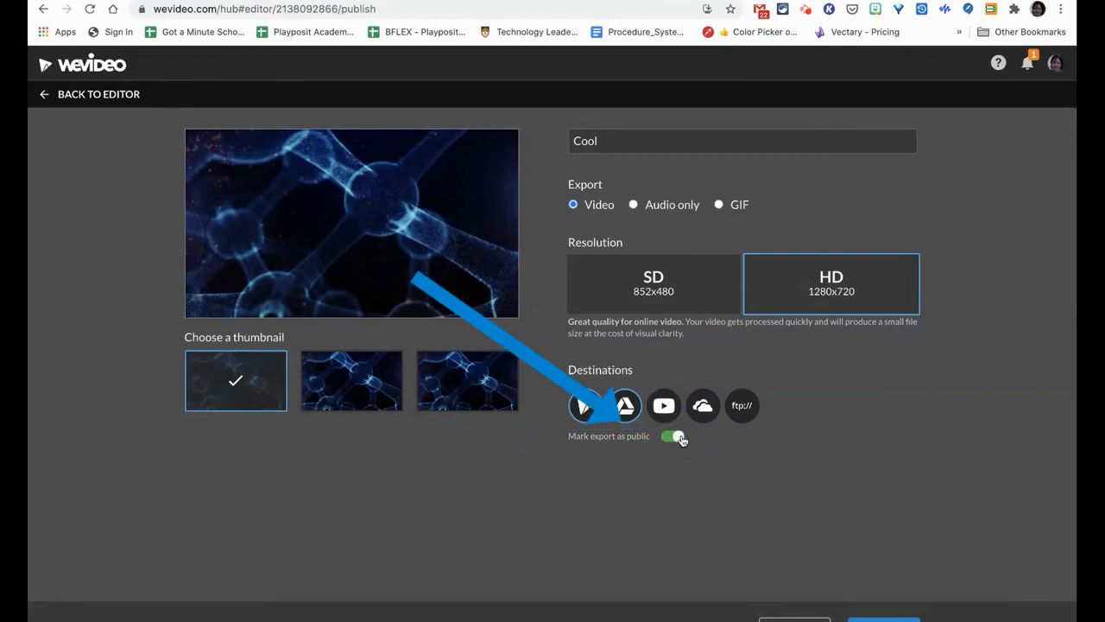